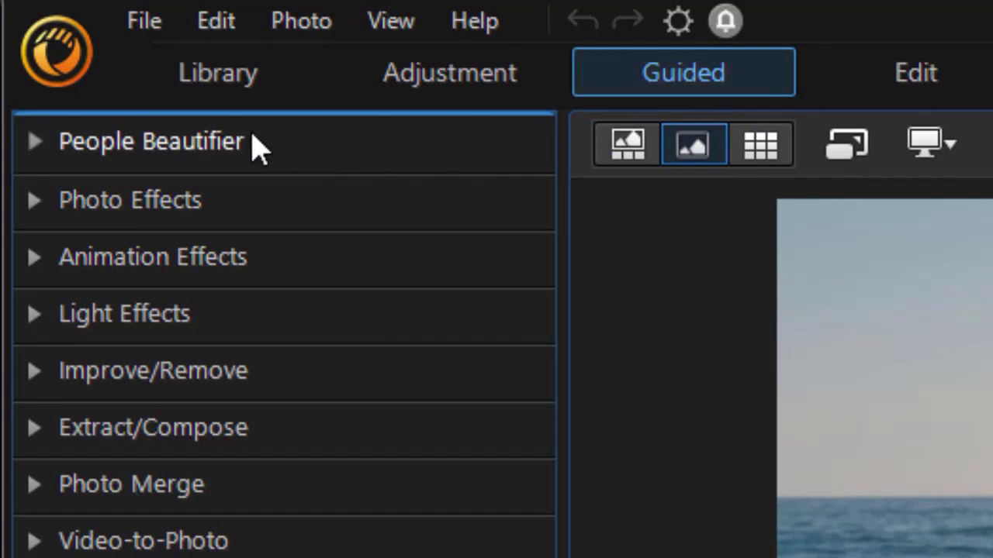
# Step: Expand People Beautifier in the Guided tab and open Body Shaper
pyautogui.click(223, 159)
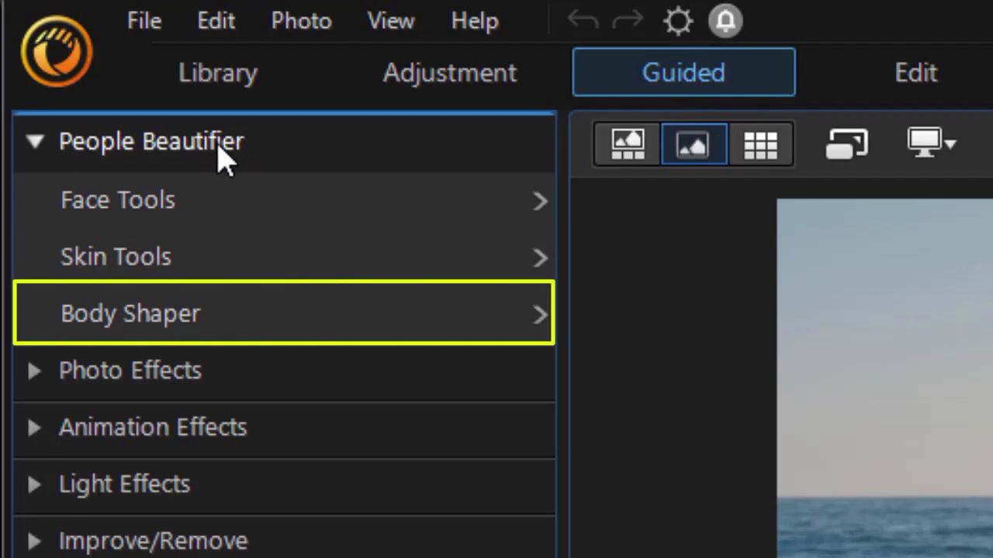
pyautogui.click(431, 329)
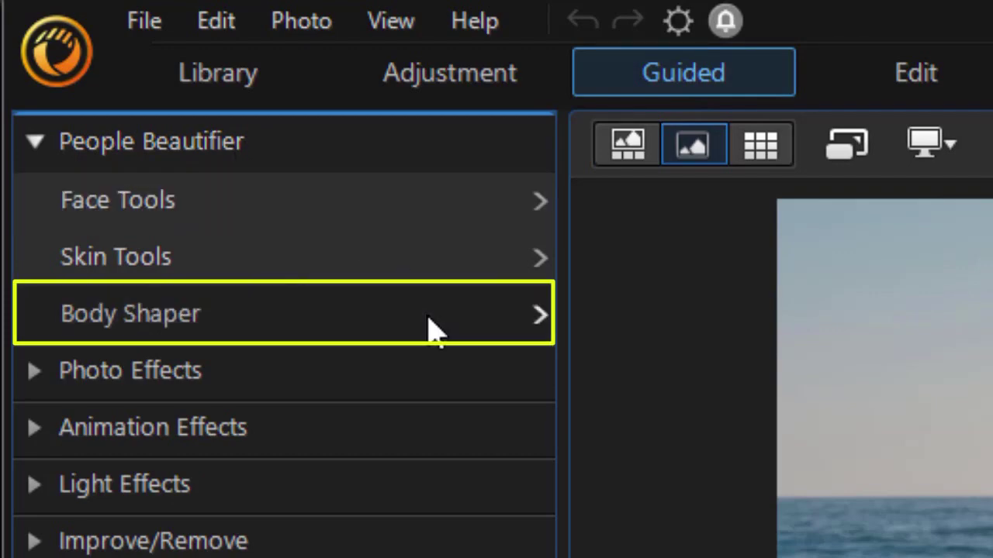
# Step: Show the Distortion tools, zoom in on the woman and joined hands, and pick Liquify
pyautogui.click(120, 218)
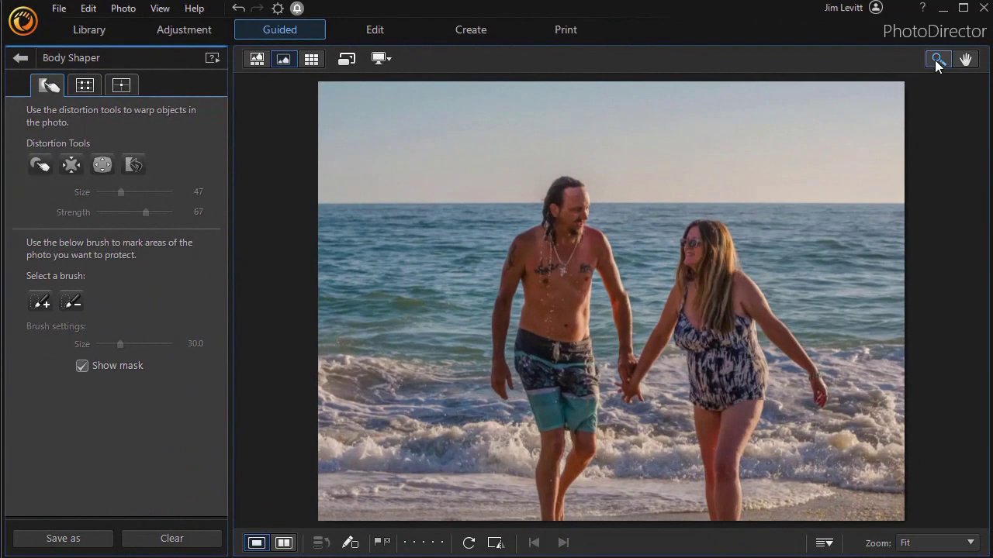
pyautogui.click(937, 60)
pyautogui.moveTo(628, 399); pyautogui.dragTo(864, 468)
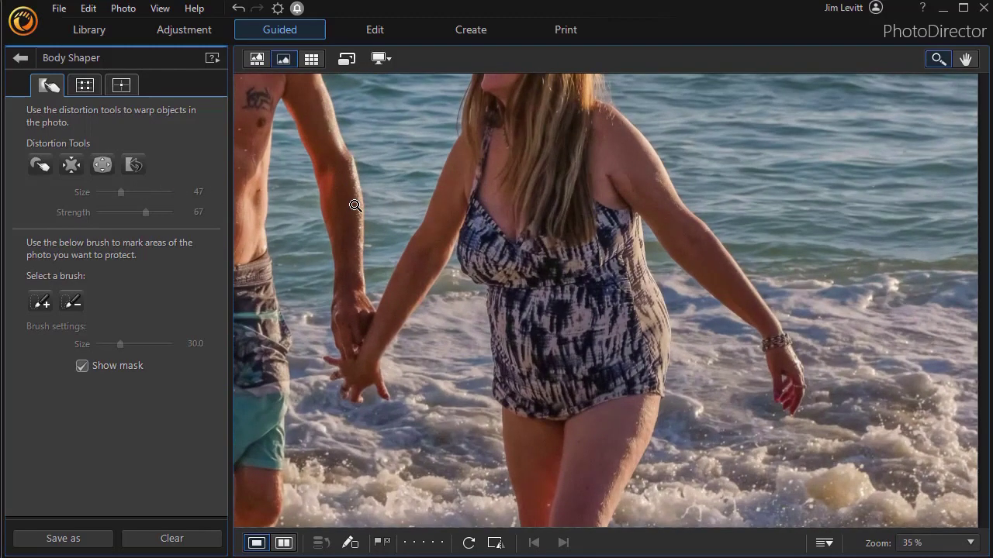
pyautogui.click(71, 164)
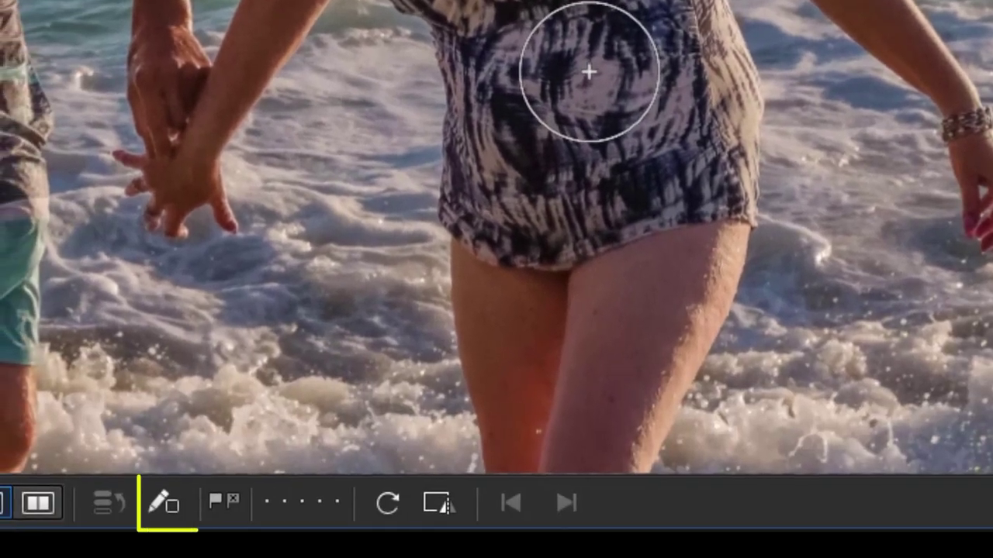
# Step: Liquify-twist the swirl pattern on the woman's swimsuit, comparing against the original photo
pyautogui.moveTo(589, 72); pyautogui.dragTo(588, 75)
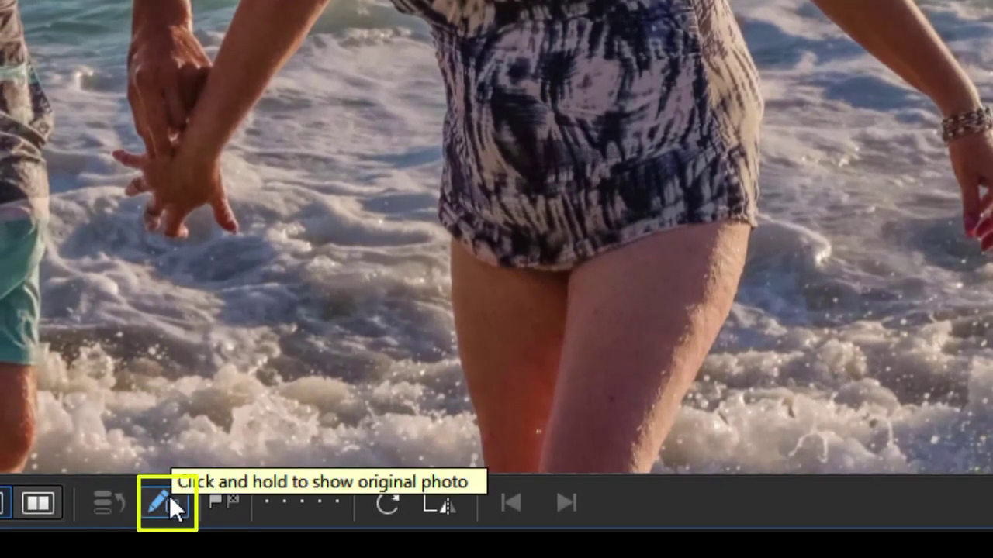
pyautogui.moveTo(164, 495); pyautogui.dragTo(155, 498)
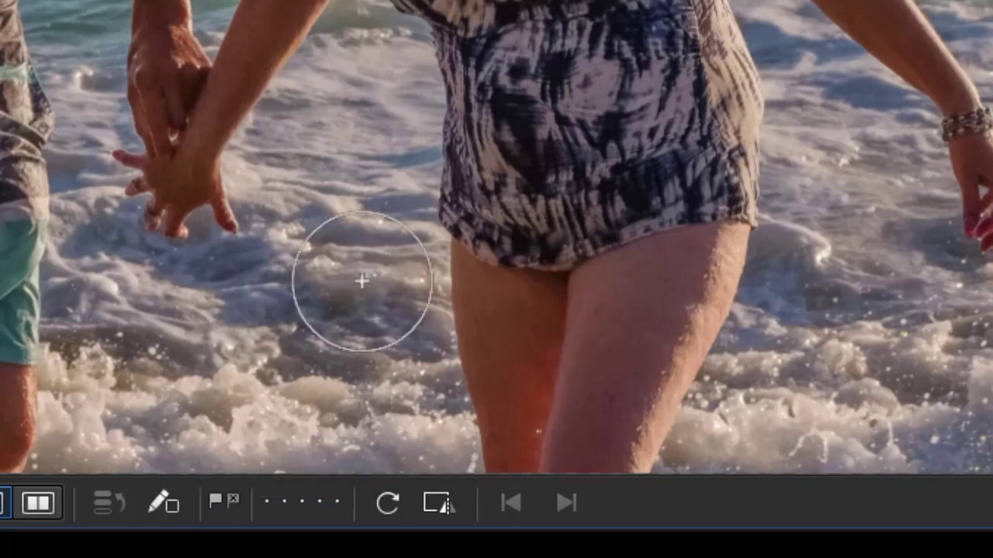
pyautogui.moveTo(564, 91)
pyautogui.mouseDown()
pyautogui.moveTo(561, 109)
pyautogui.moveTo(598, 117)
pyautogui.moveTo(591, 200)
pyautogui.mouseUp()
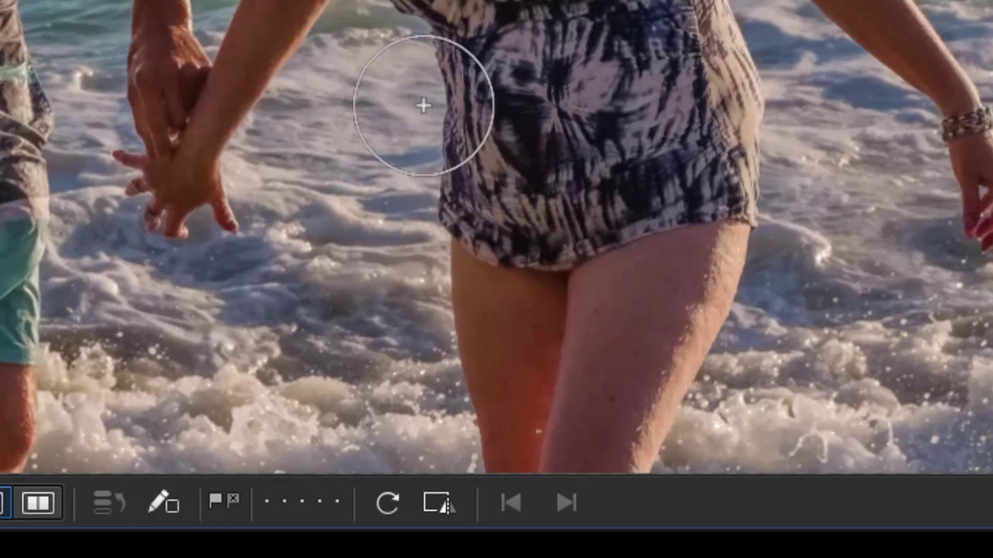
pyautogui.moveTo(424, 102)
pyautogui.mouseDown()
pyautogui.moveTo(516, 94)
pyautogui.moveTo(548, 131)
pyautogui.moveTo(552, 111)
pyautogui.moveTo(672, 124)
pyautogui.moveTo(680, 114)
pyautogui.moveTo(737, 143)
pyautogui.moveTo(696, 94)
pyautogui.mouseUp()
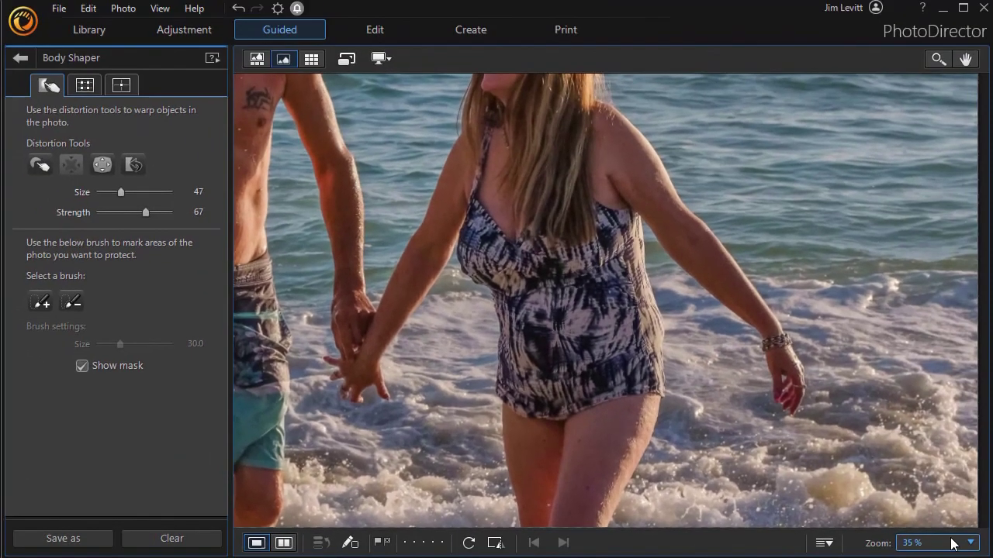
pyautogui.click(959, 543)
# Step: Fit the photo to the view, choose the Bloat tool, and zoom in on the man's torso
pyautogui.click(912, 273)
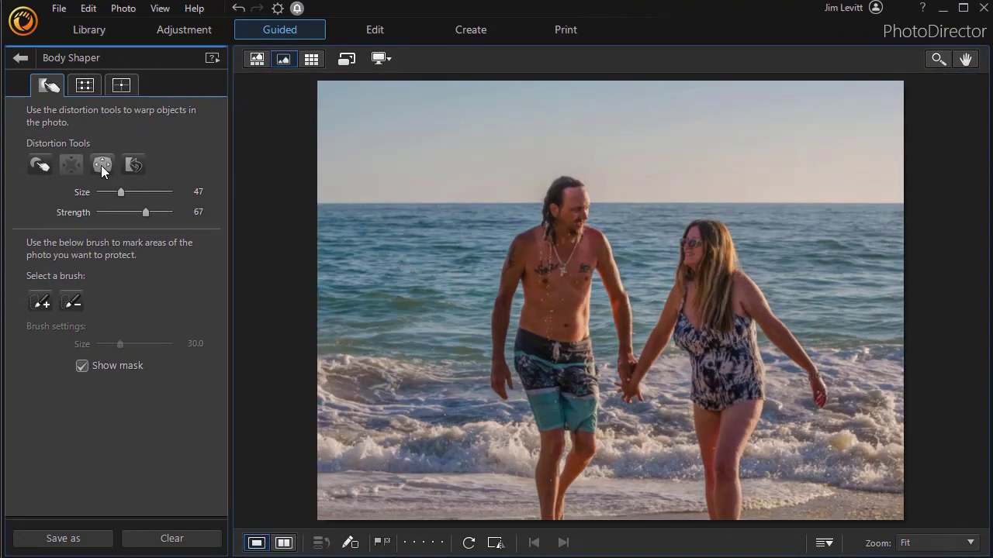
pyautogui.click(101, 165)
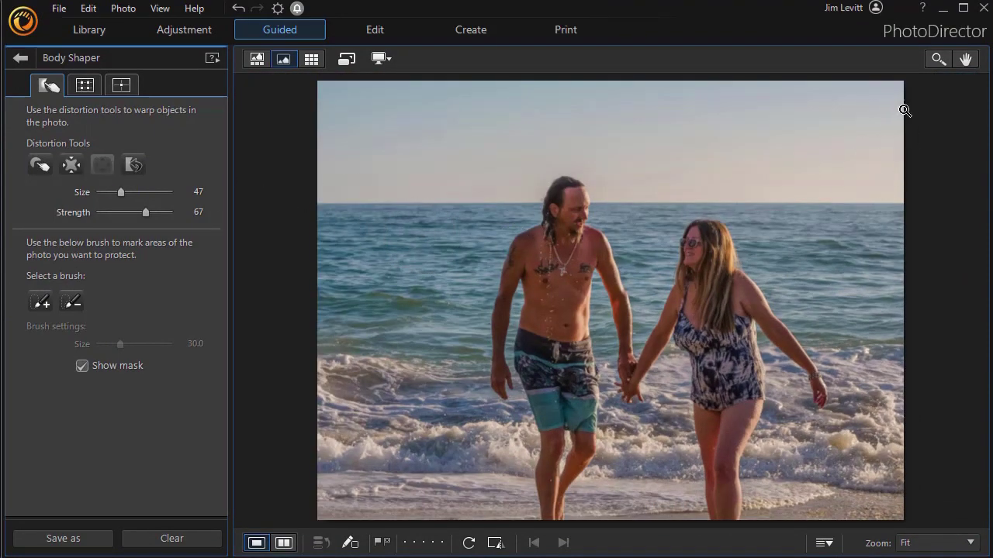
pyautogui.click(941, 59)
pyautogui.moveTo(457, 273); pyautogui.dragTo(658, 421)
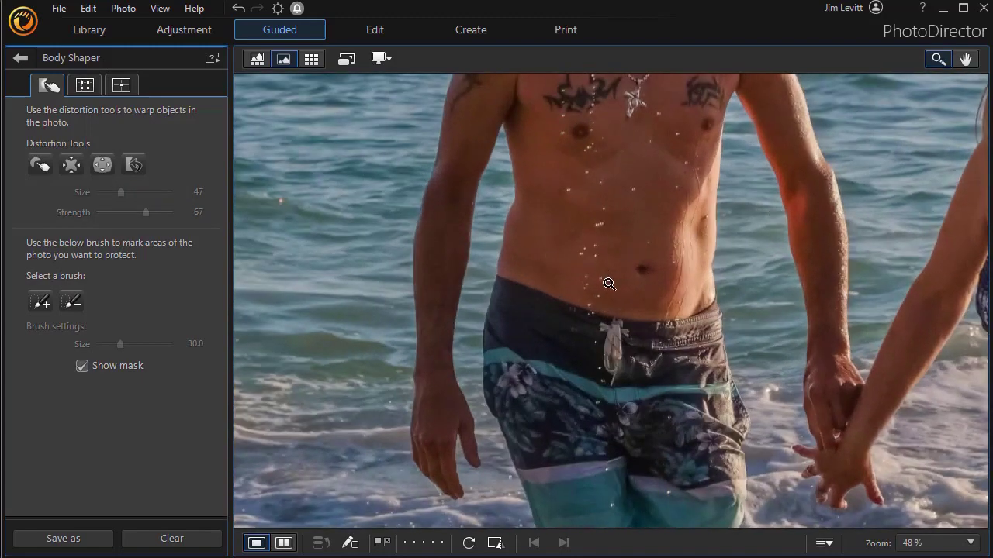
pyautogui.click(102, 165)
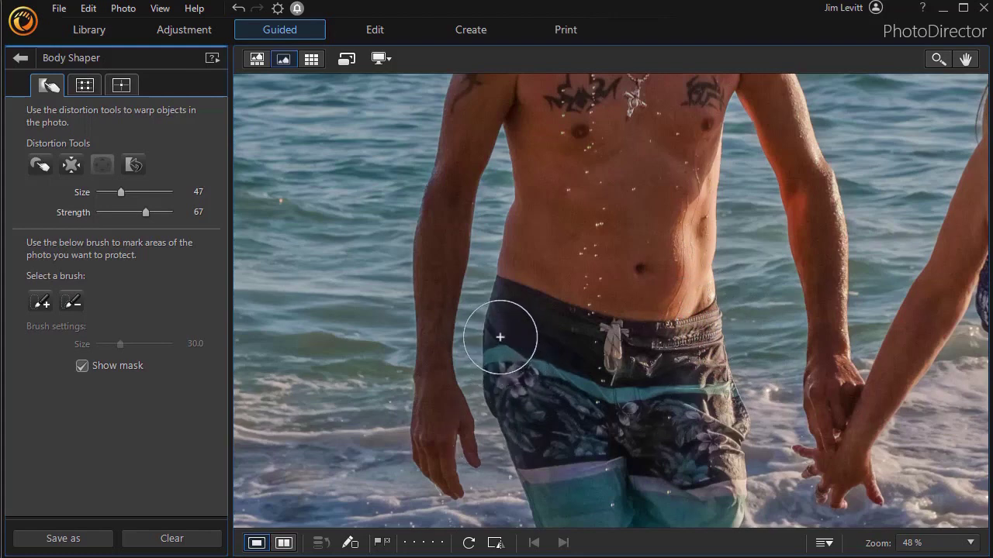
# Step: Bloat-warp the teal hip stripe and shorts waistband with small up and down strokes
pyautogui.moveTo(497, 344); pyautogui.dragTo(498, 362)
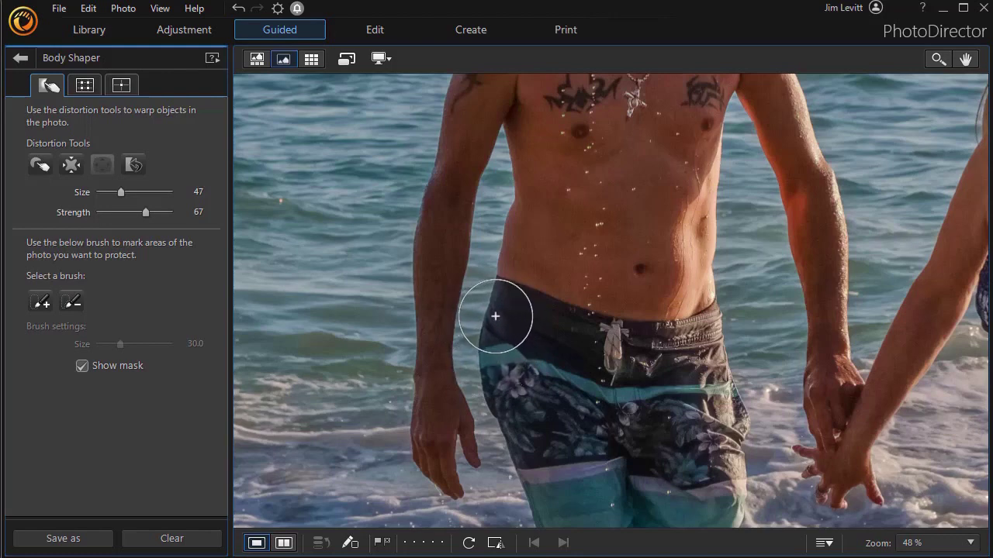
pyautogui.moveTo(505, 310); pyautogui.dragTo(505, 295)
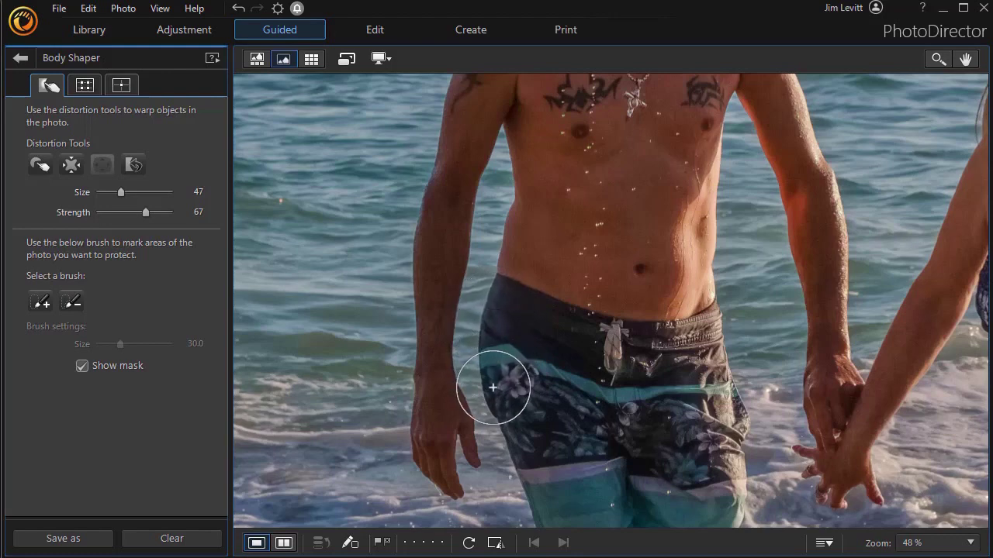
pyautogui.moveTo(493, 387); pyautogui.dragTo(506, 410)
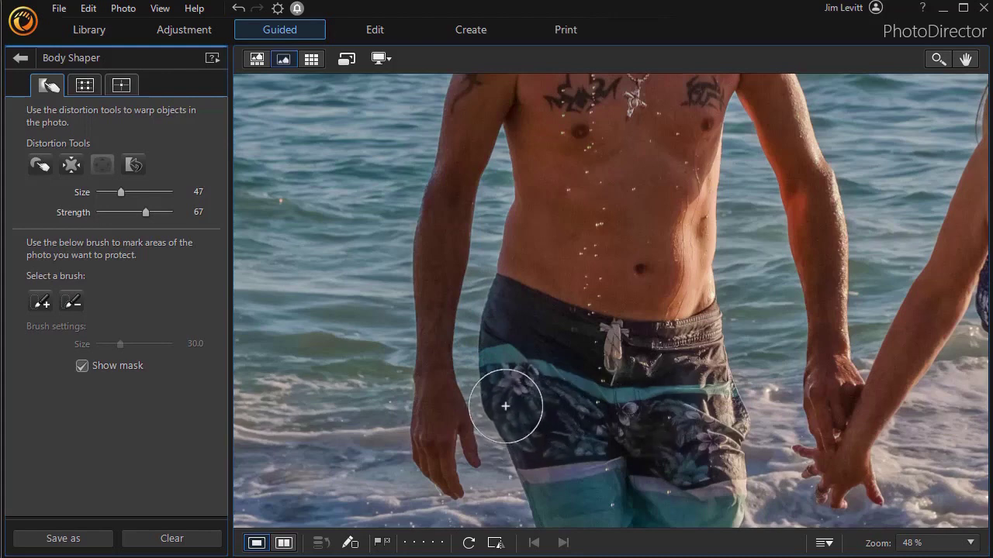
pyautogui.moveTo(512, 373); pyautogui.dragTo(519, 355)
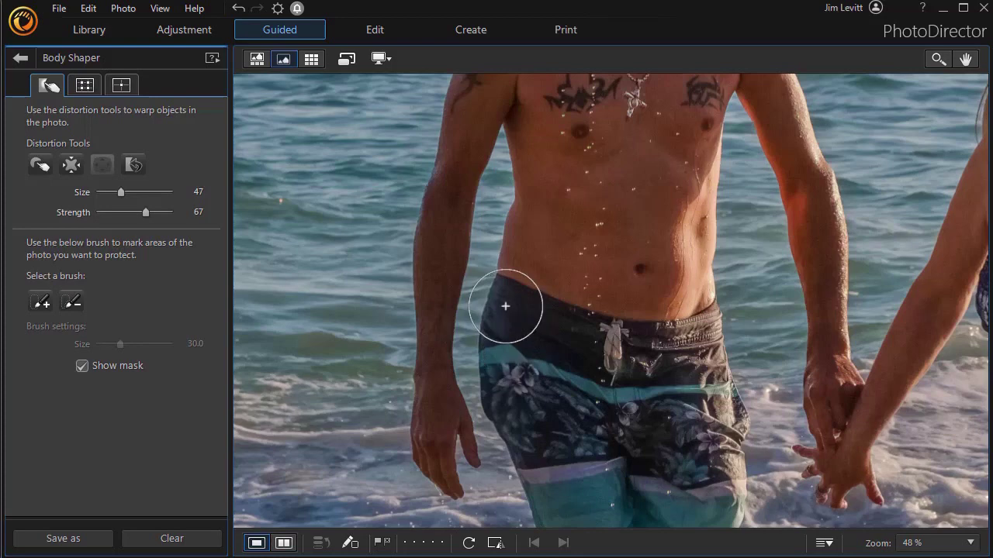
pyautogui.moveTo(502, 292)
pyautogui.mouseDown()
pyautogui.moveTo(507, 328)
pyautogui.moveTo(498, 329)
pyautogui.mouseUp()
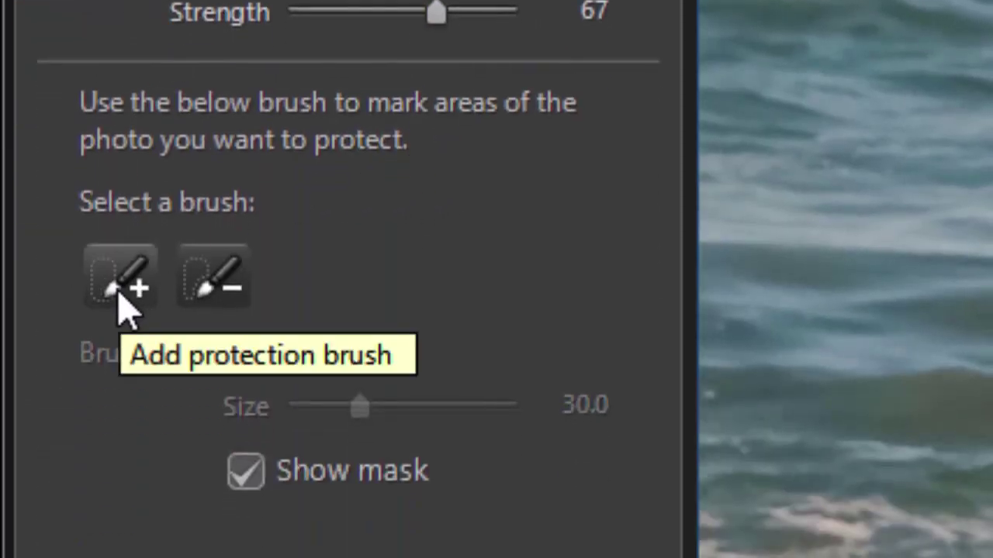
# Step: Paint a protection mask over the man's forearm, then hide the mask overlay
pyautogui.click(122, 295)
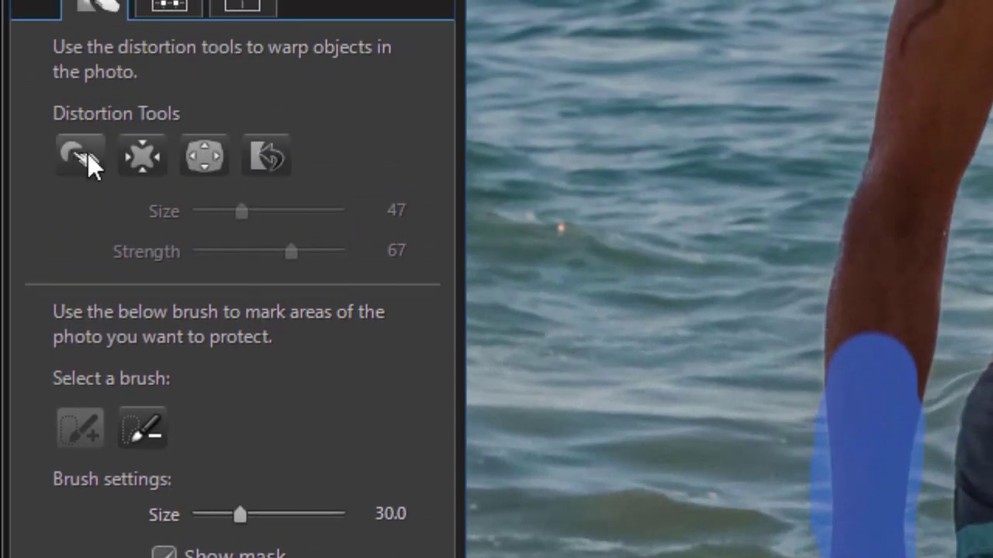
pyautogui.click(164, 554)
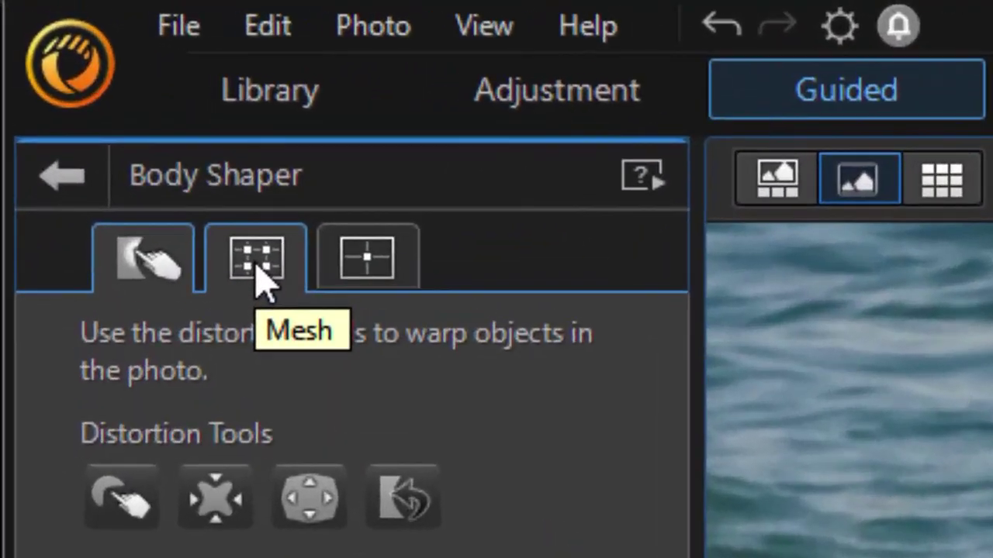
# Step: Switch to Mesh, fit the photo in view, and set the mesh to 20 rows by 16 columns
pyautogui.click(264, 277)
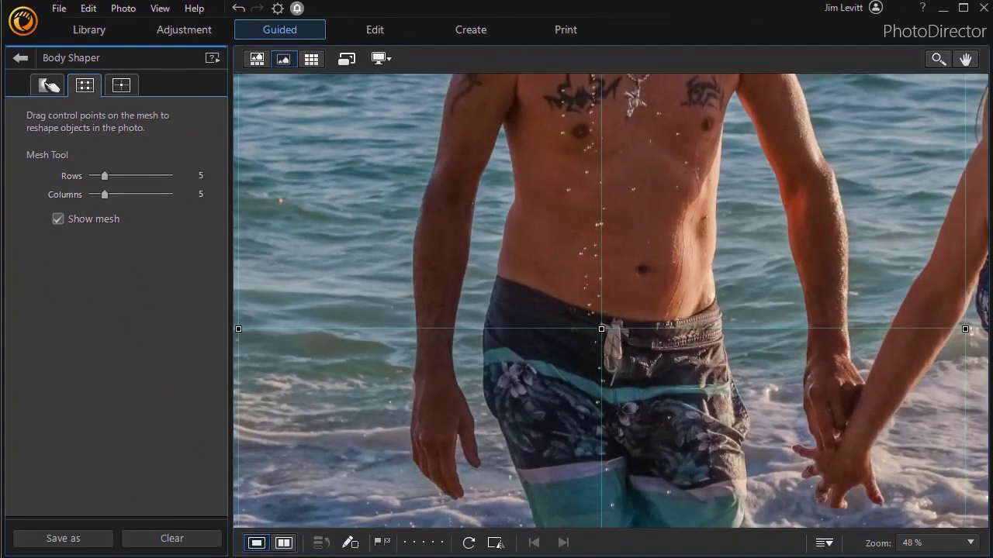
pyautogui.click(934, 542)
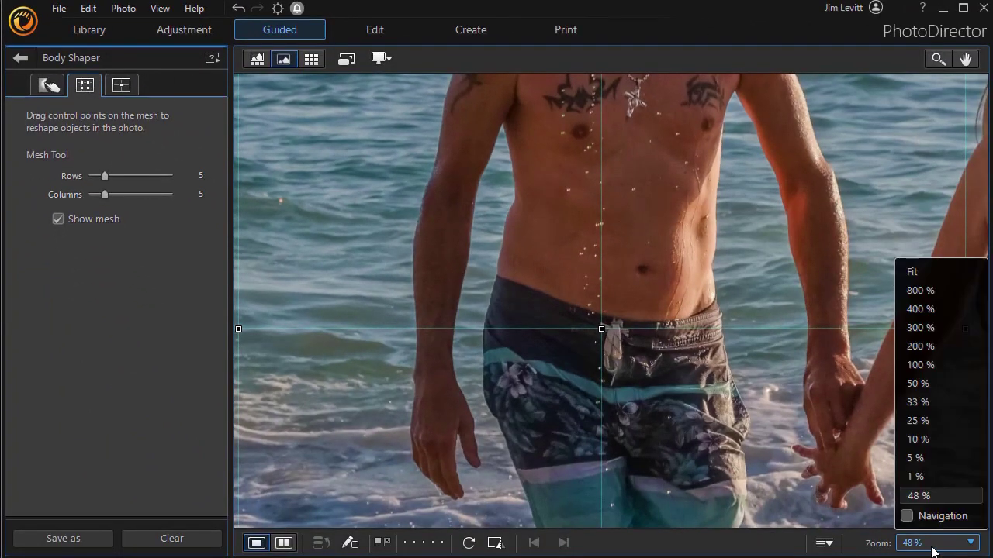
pyautogui.click(915, 272)
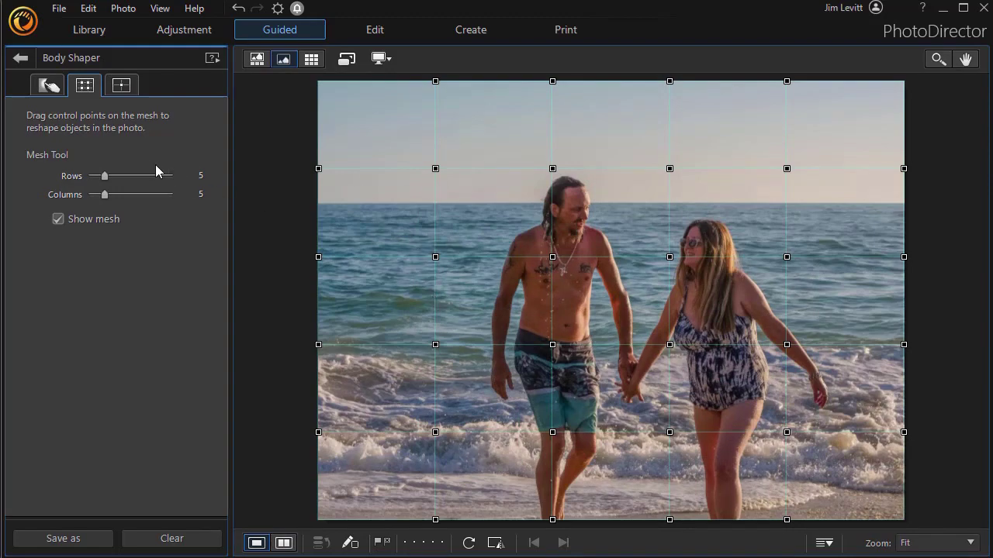
pyautogui.moveTo(107, 177); pyautogui.dragTo(191, 178)
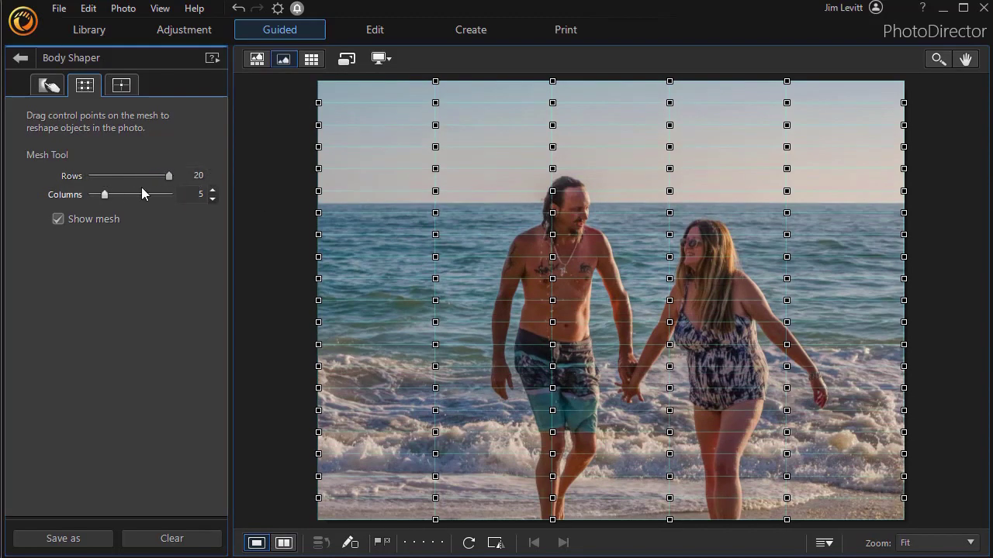
pyautogui.moveTo(105, 195); pyautogui.dragTo(182, 198)
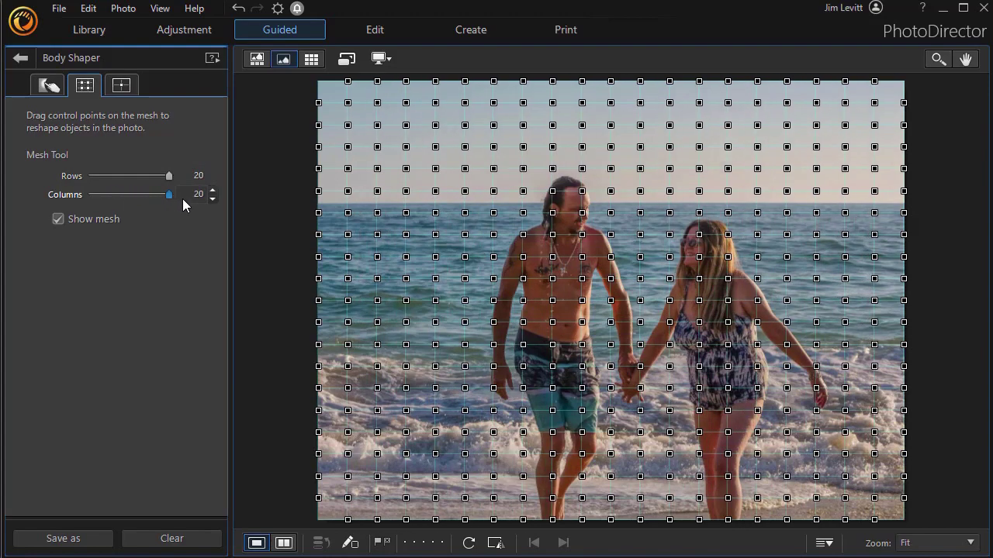
pyautogui.moveTo(165, 199); pyautogui.dragTo(152, 197)
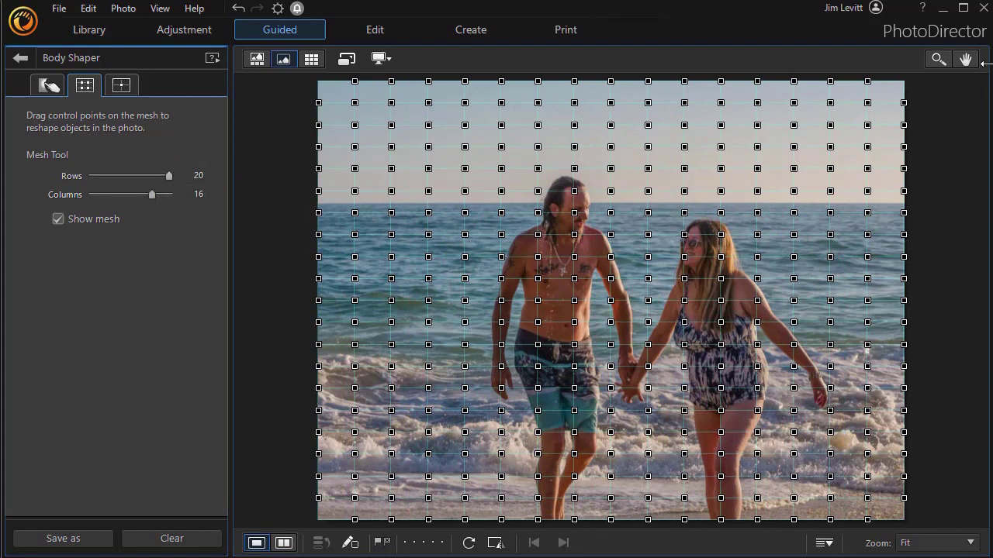
# Step: Zoom in on the man's shorts and hand, then nudge mesh points at the arm and shorts
pyautogui.click(937, 59)
pyautogui.moveTo(451, 325); pyautogui.dragTo(591, 460)
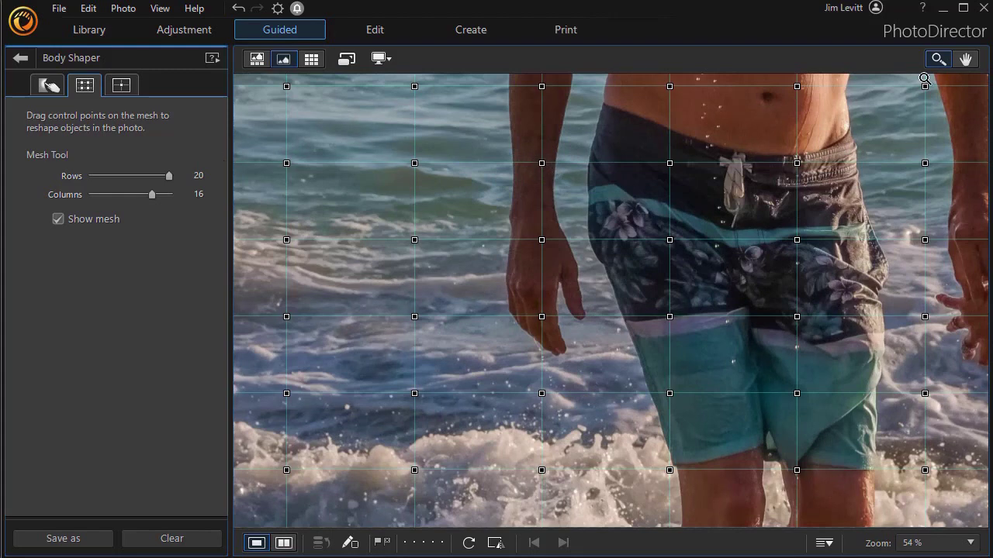
pyautogui.click(937, 61)
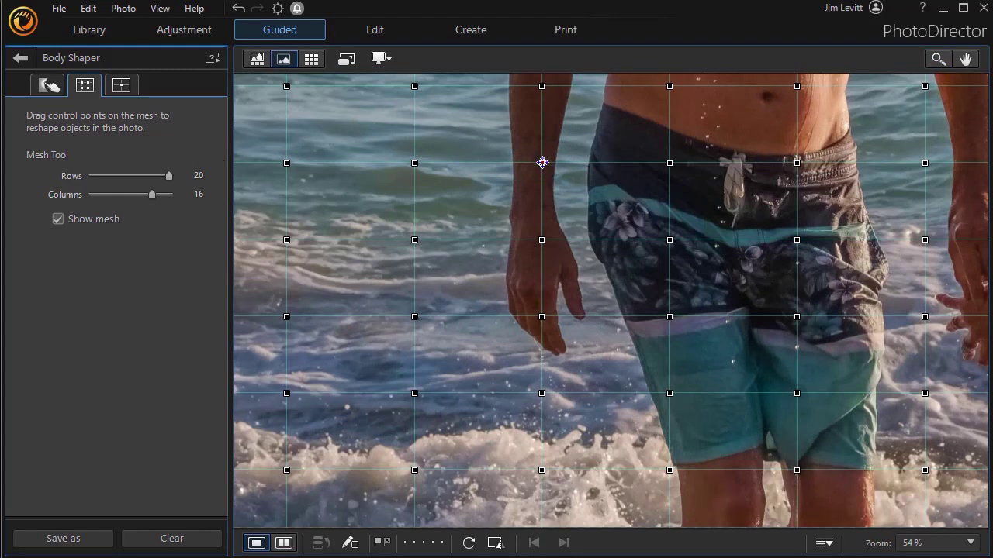
pyautogui.moveTo(541, 165); pyautogui.dragTo(536, 167)
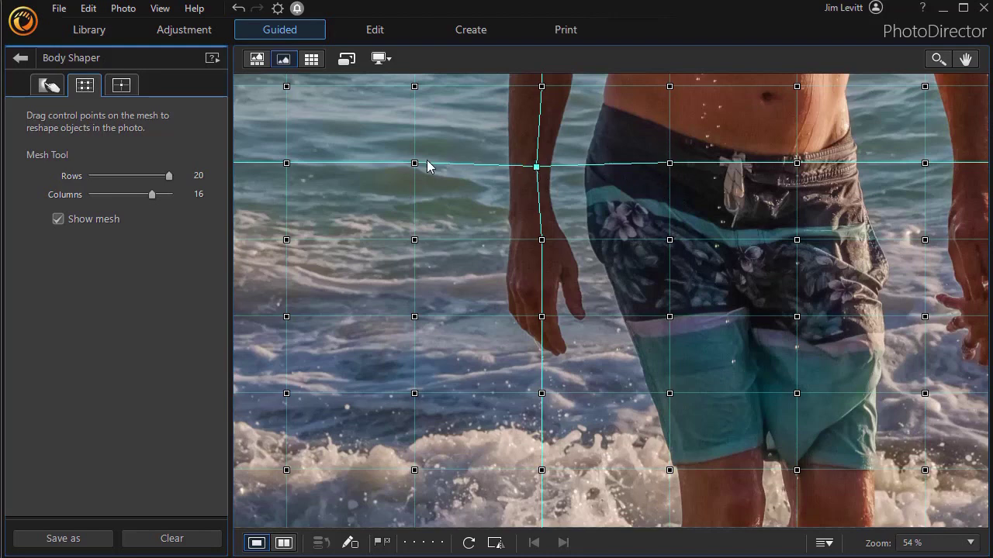
pyautogui.moveTo(536, 166)
pyautogui.mouseDown()
pyautogui.moveTo(534, 151)
pyautogui.moveTo(535, 166)
pyautogui.moveTo(552, 168)
pyautogui.moveTo(543, 165)
pyautogui.mouseUp()
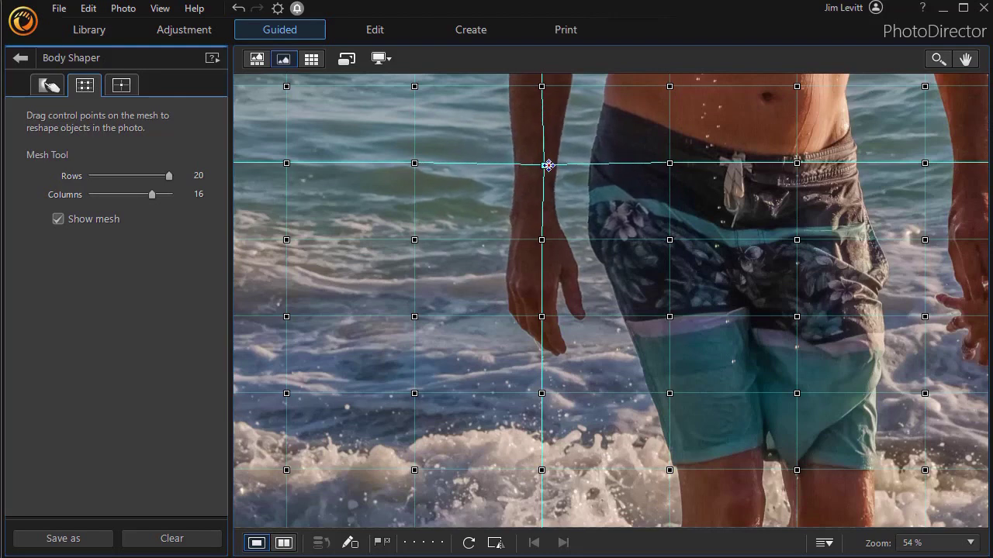
# Step: Stretch the fingertip mesh point down, bend the water grid leftward, and pull a shorts point right
pyautogui.click(541, 239)
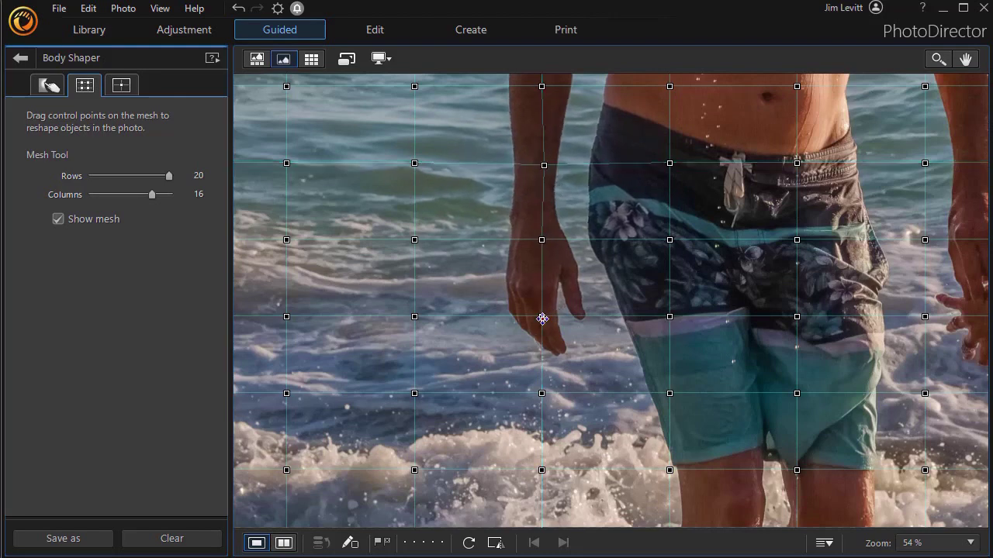
pyautogui.moveTo(541, 317)
pyautogui.mouseDown()
pyautogui.moveTo(540, 336)
pyautogui.moveTo(541, 319)
pyautogui.mouseUp()
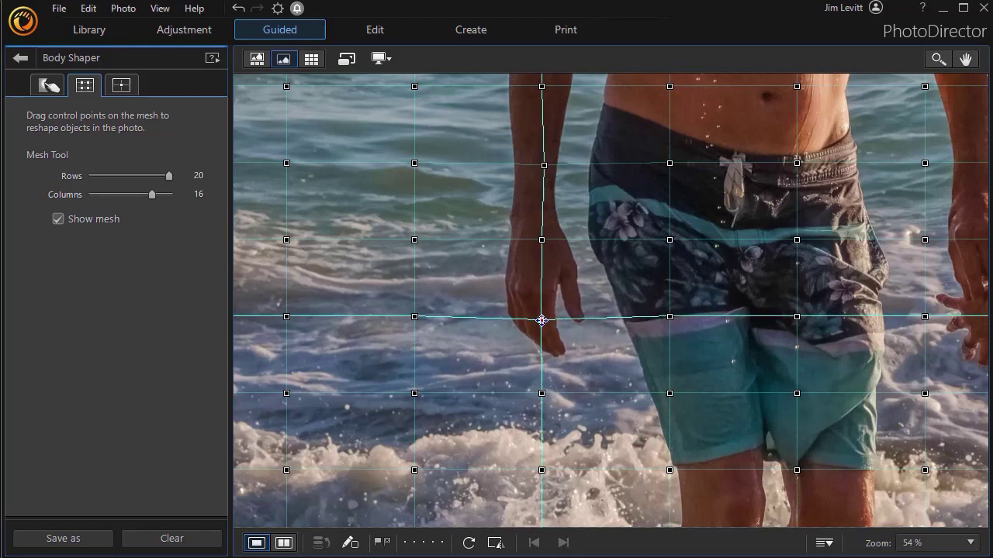
pyautogui.moveTo(416, 317); pyautogui.dragTo(404, 318)
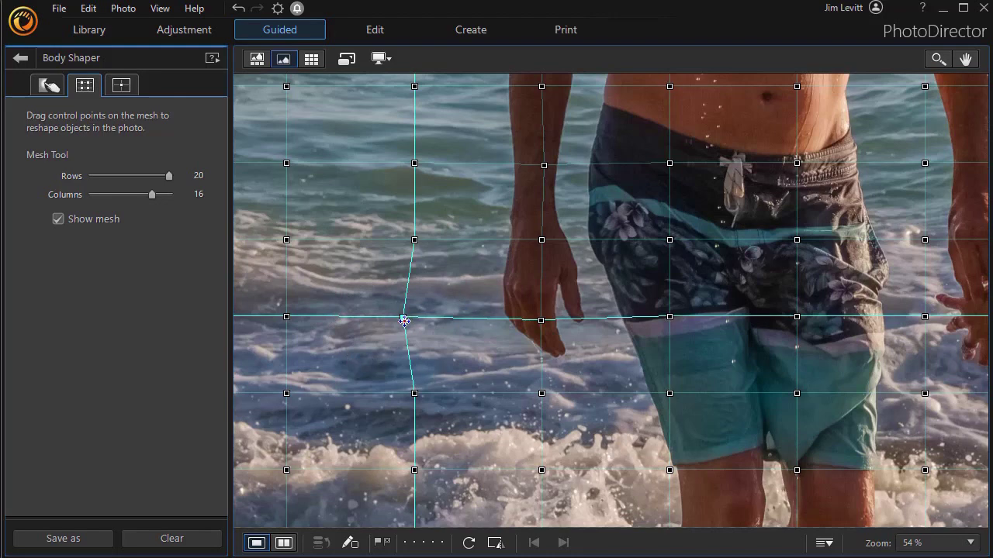
pyautogui.moveTo(401, 317); pyautogui.dragTo(388, 316)
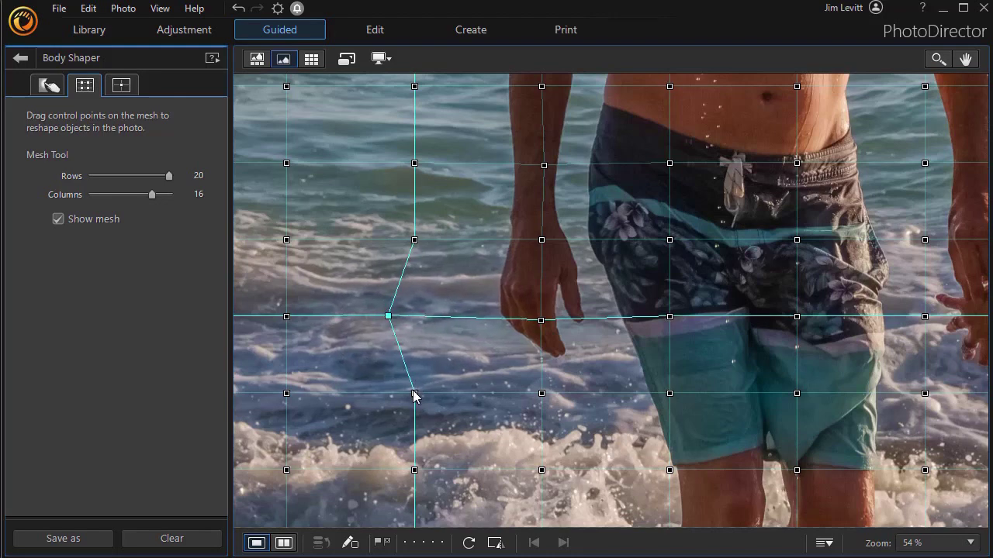
pyautogui.moveTo(415, 392); pyautogui.dragTo(391, 394)
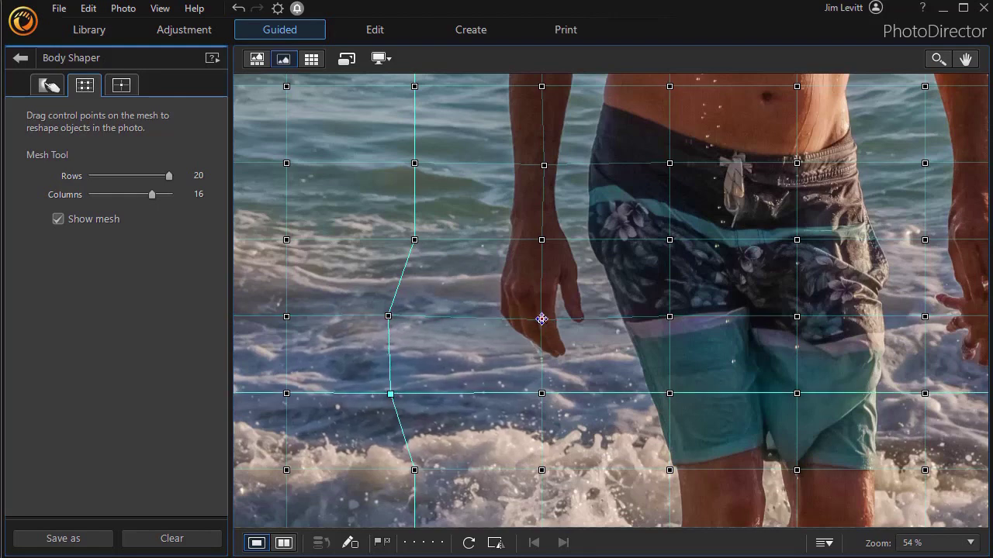
pyautogui.moveTo(541, 318); pyautogui.dragTo(538, 336)
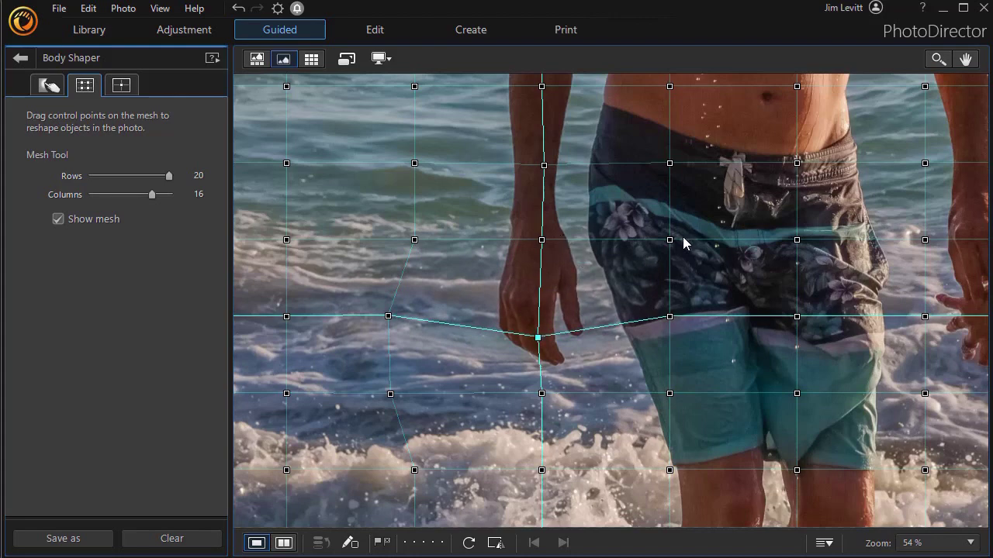
pyautogui.moveTo(670, 241)
pyautogui.mouseDown()
pyautogui.moveTo(682, 242)
pyautogui.moveTo(660, 237)
pyautogui.moveTo(703, 231)
pyautogui.moveTo(660, 232)
pyautogui.mouseUp()
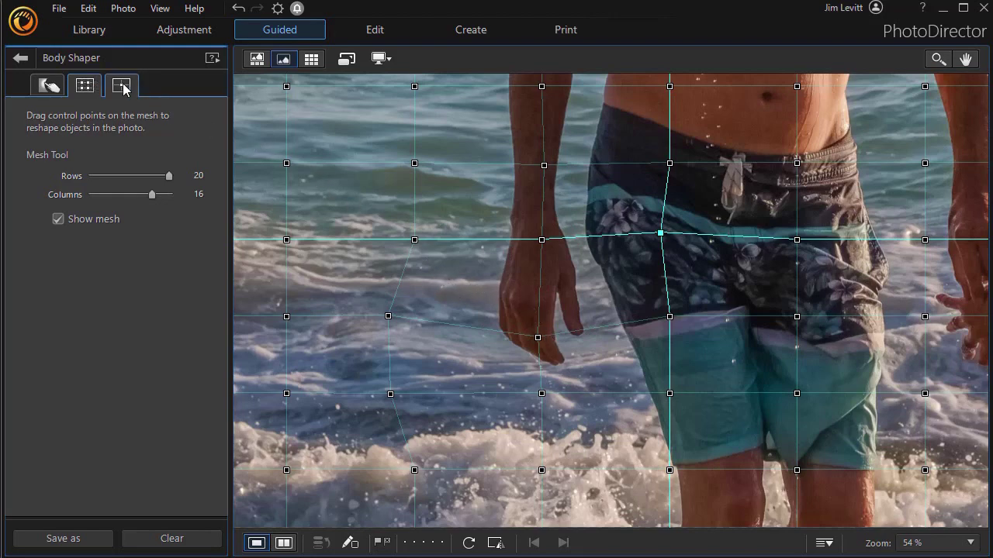
# Step: Reset the grid warp, try two manual control points in the water and at the hip, then clear them
pyautogui.click(172, 539)
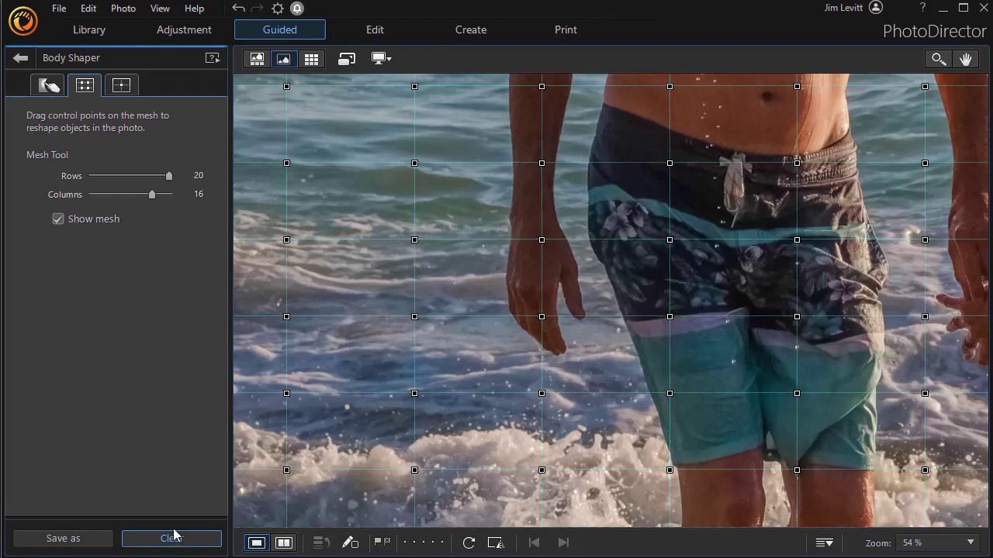
pyautogui.click(123, 86)
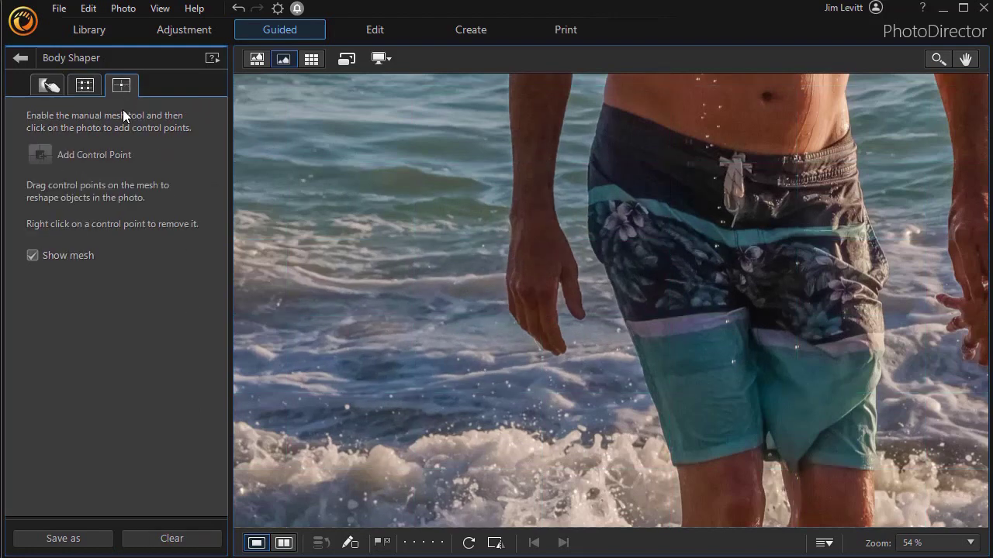
pyautogui.click(477, 174)
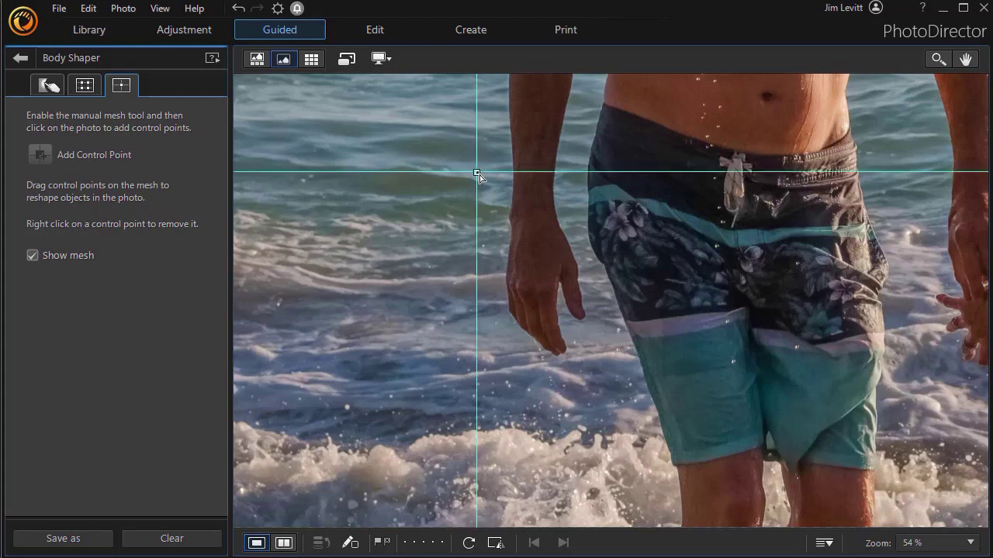
pyautogui.click(580, 173)
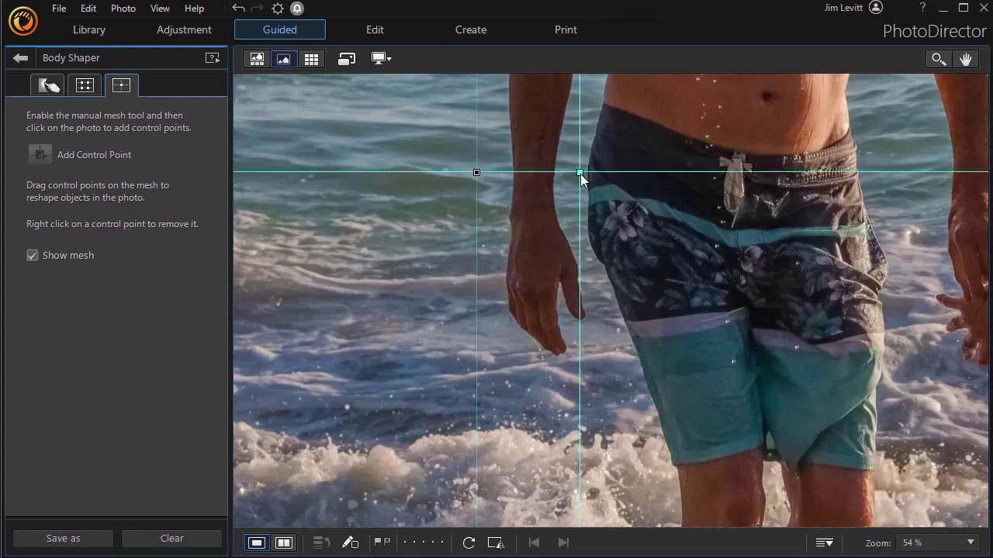
pyautogui.moveTo(580, 174)
pyautogui.mouseDown()
pyautogui.moveTo(598, 178)
pyautogui.moveTo(550, 169)
pyautogui.moveTo(614, 171)
pyautogui.moveTo(577, 175)
pyautogui.mouseUp()
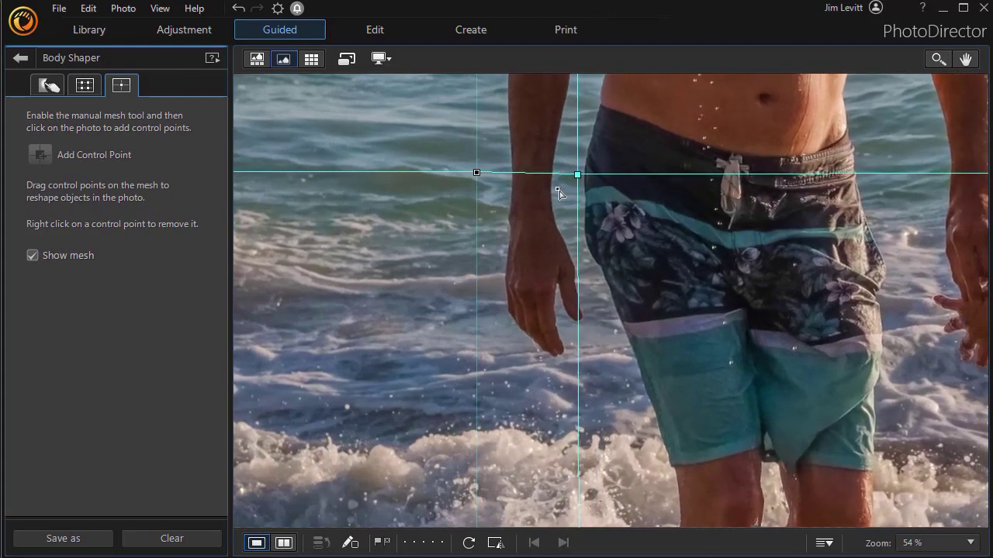
pyautogui.click(167, 538)
# Step: Place manual control points framing the man's arm, above and below his hand
pyautogui.click(486, 175)
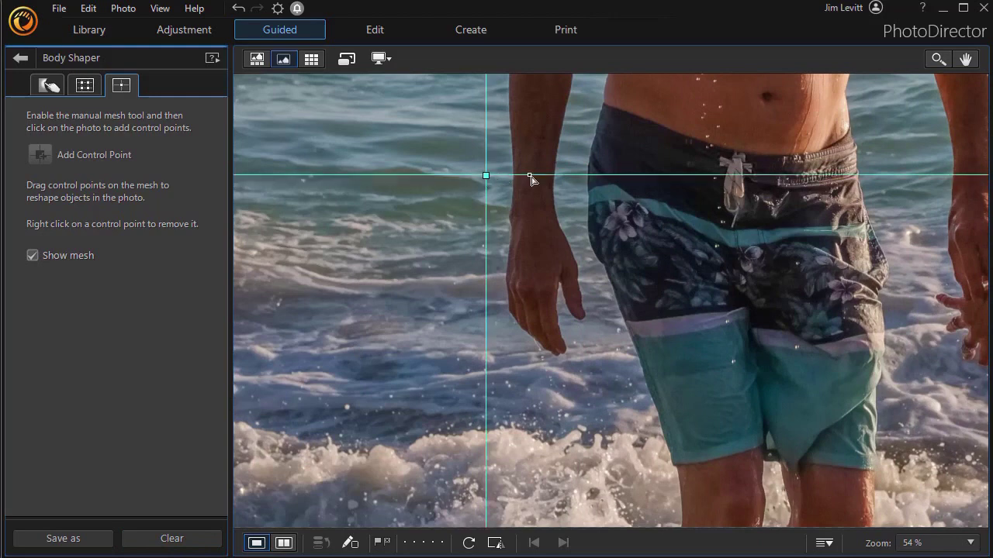
pyautogui.click(571, 176)
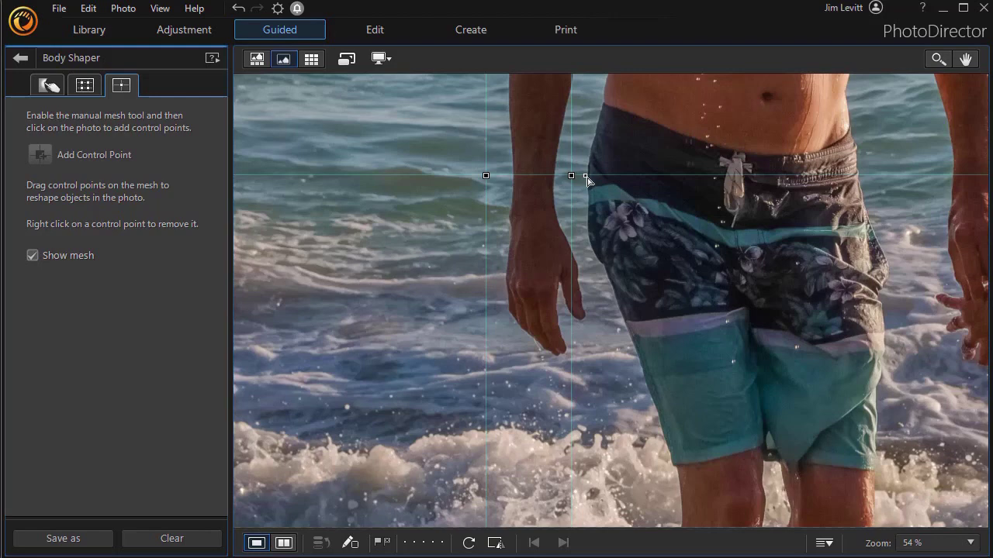
pyautogui.click(584, 176)
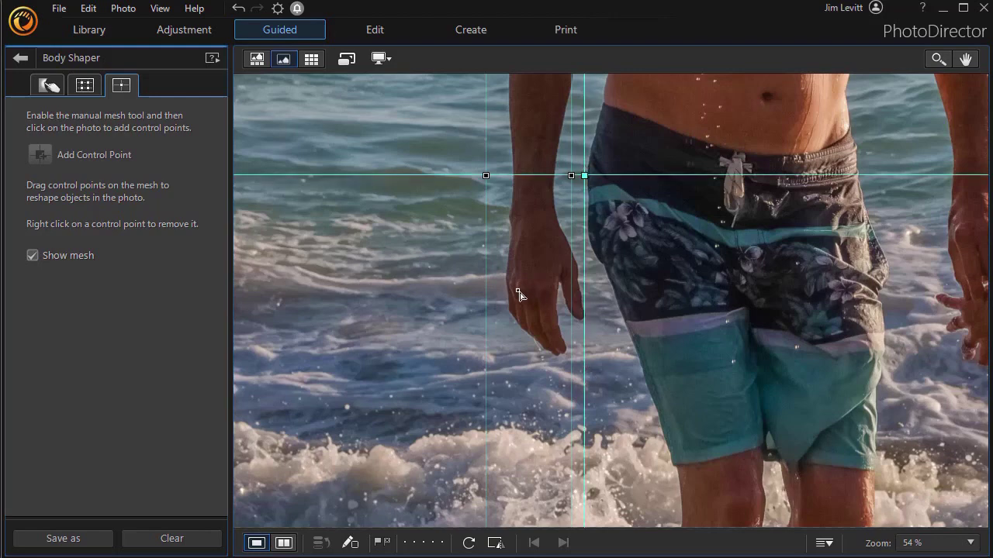
pyautogui.click(487, 400)
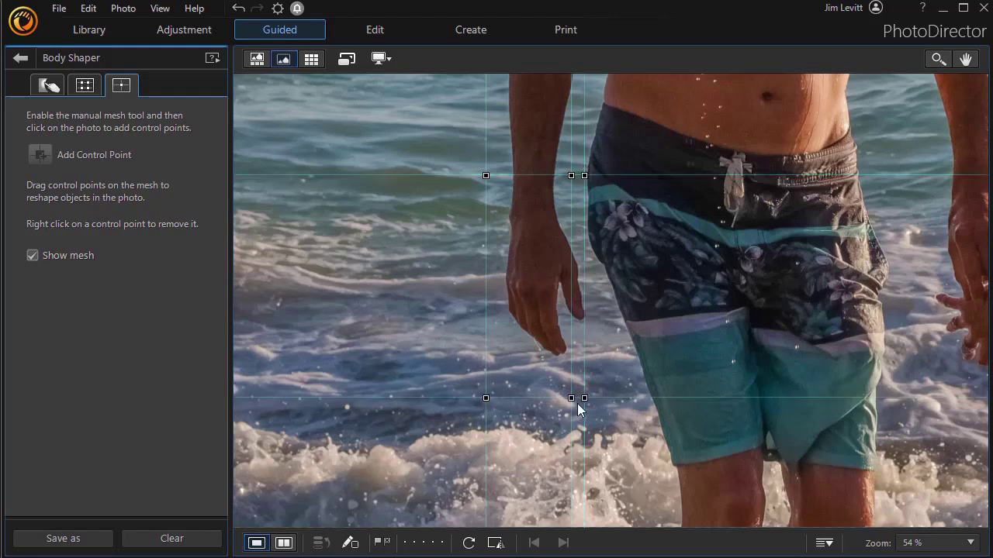
pyautogui.click(486, 429)
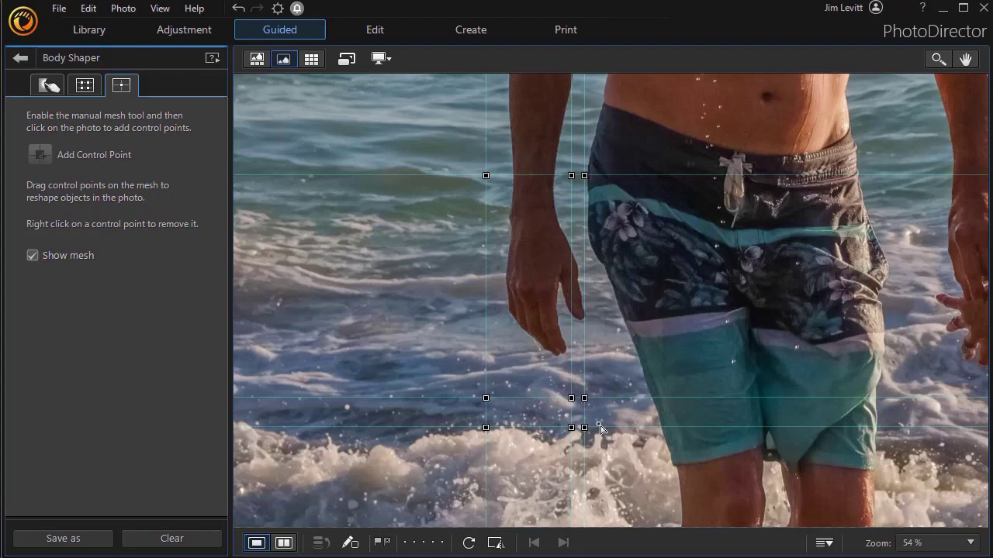
pyautogui.click(606, 428)
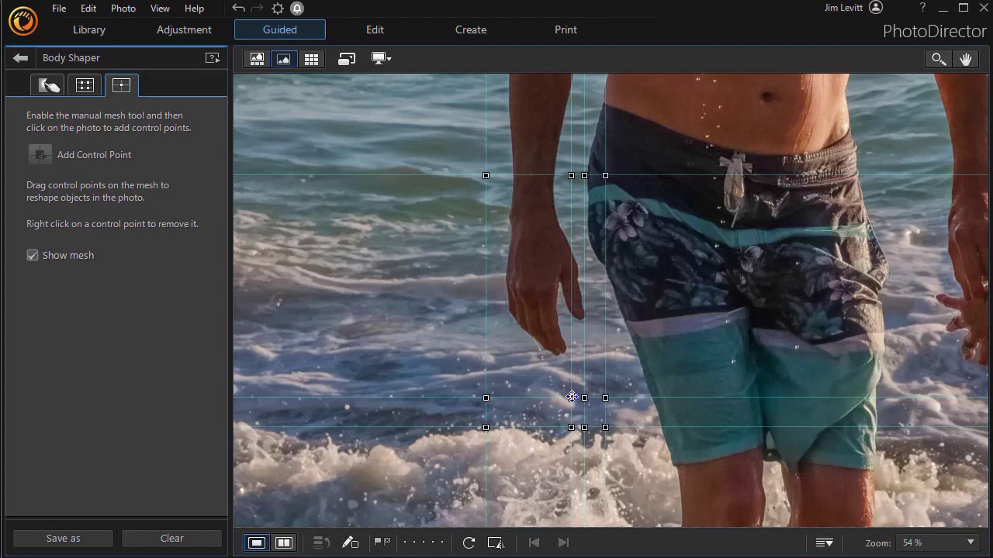
# Step: Drag the points below the fingers downward and add another column further left in the water
pyautogui.moveTo(571, 397); pyautogui.dragTo(558, 410)
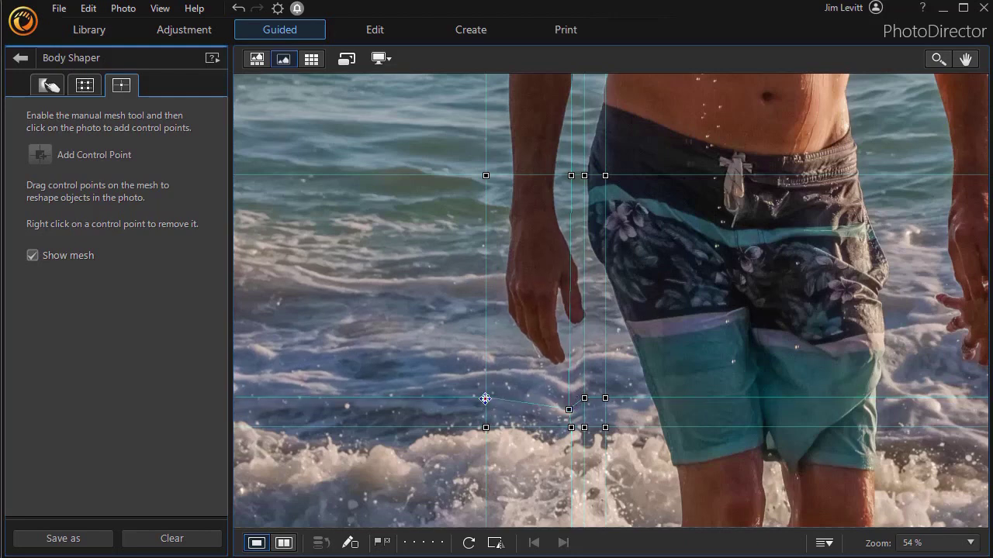
pyautogui.moveTo(485, 397); pyautogui.dragTo(484, 408)
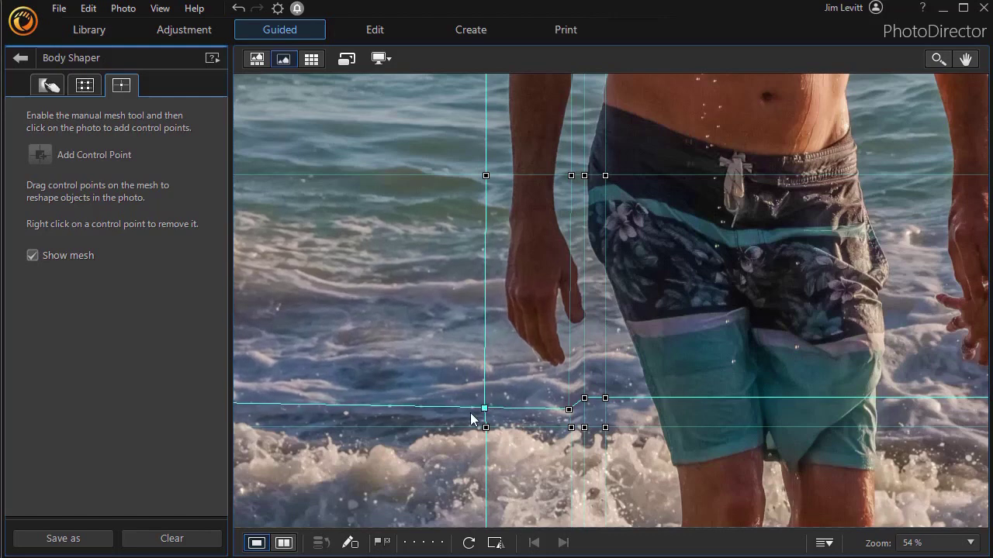
pyautogui.click(440, 428)
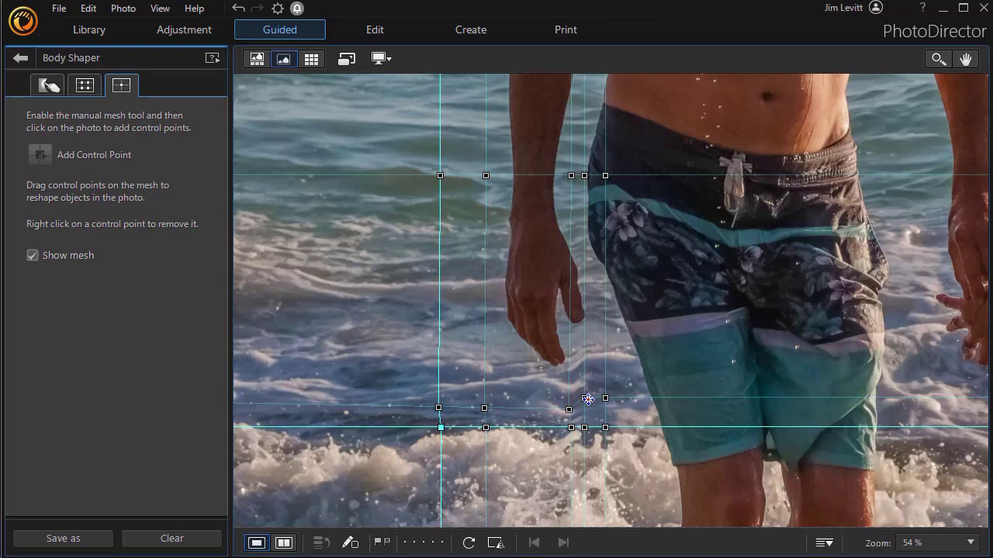
pyautogui.moveTo(586, 398); pyautogui.dragTo(586, 413)
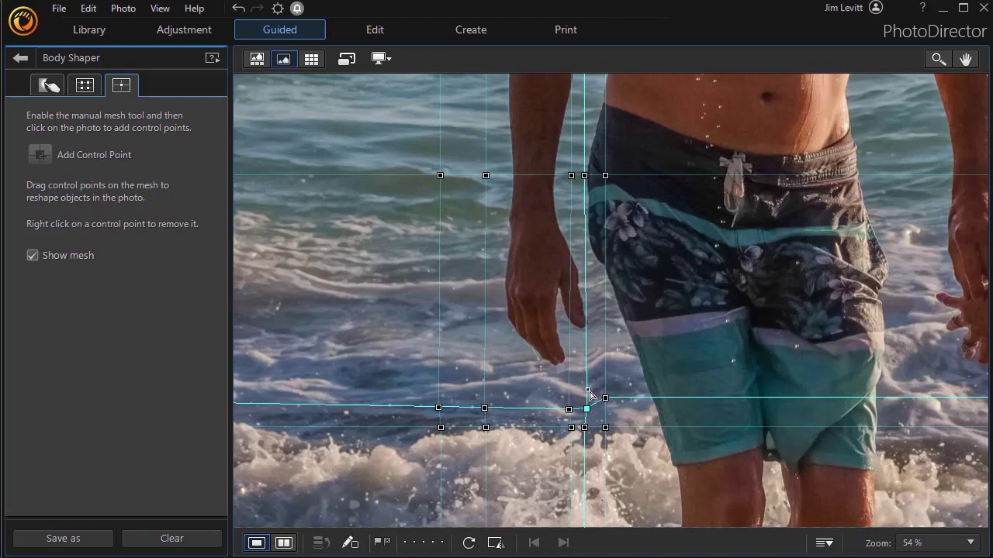
# Step: Nudge the control point beside the fingertips slightly left to refine the stretch
pyautogui.moveTo(586, 409); pyautogui.dragTo(581, 409)
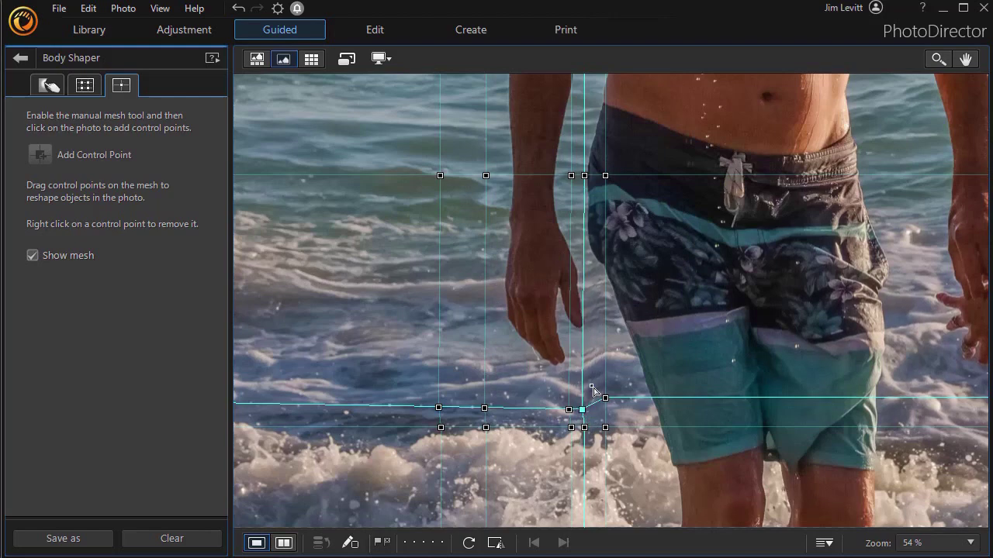
# Step: Delete the three mesh control points at the left edge, near the hand, and below the hand
pyautogui.rightClick(439, 174)
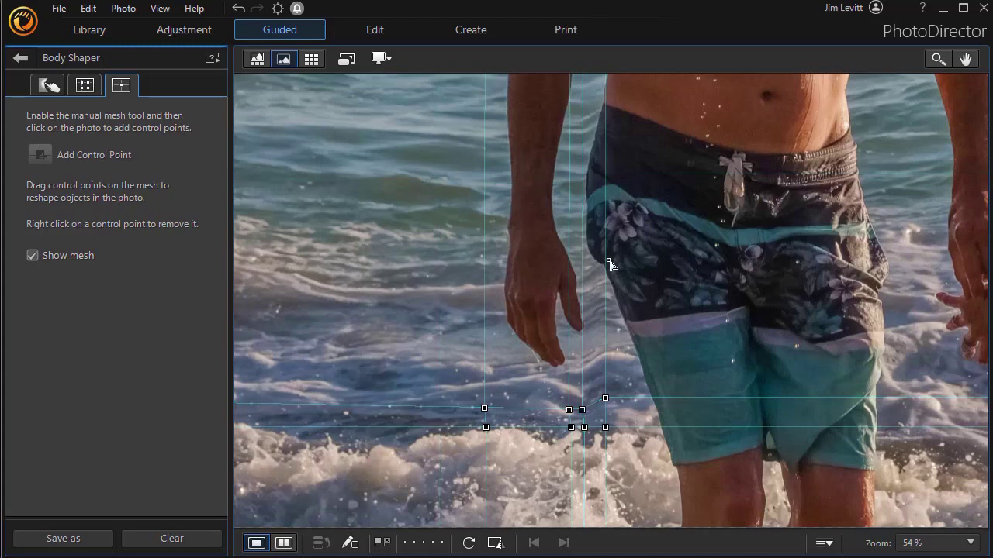
pyautogui.rightClick(607, 395)
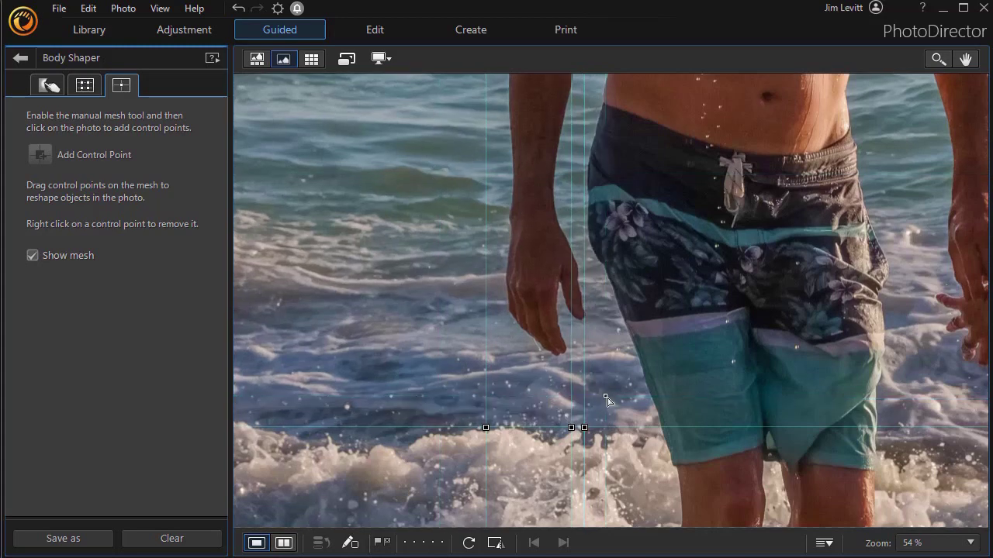
pyautogui.rightClick(573, 427)
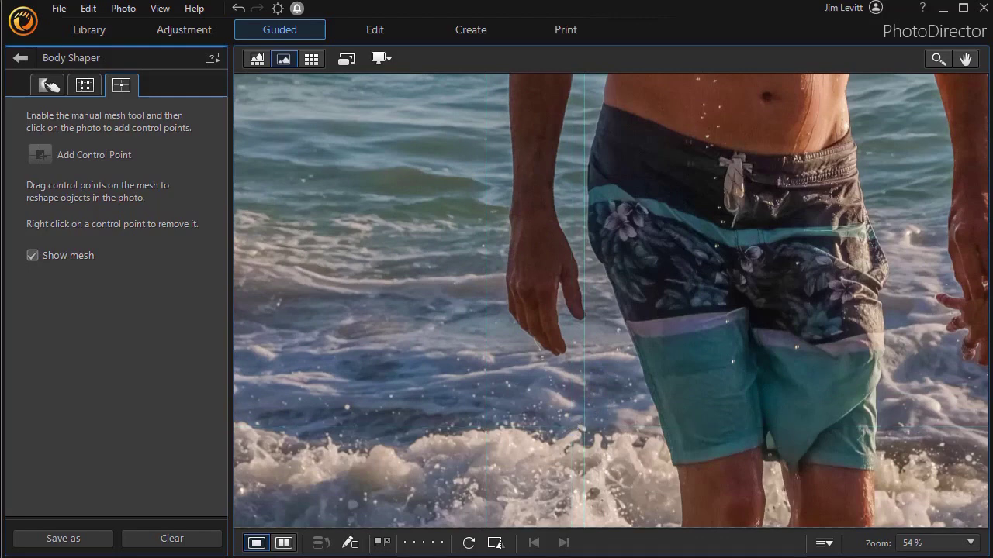